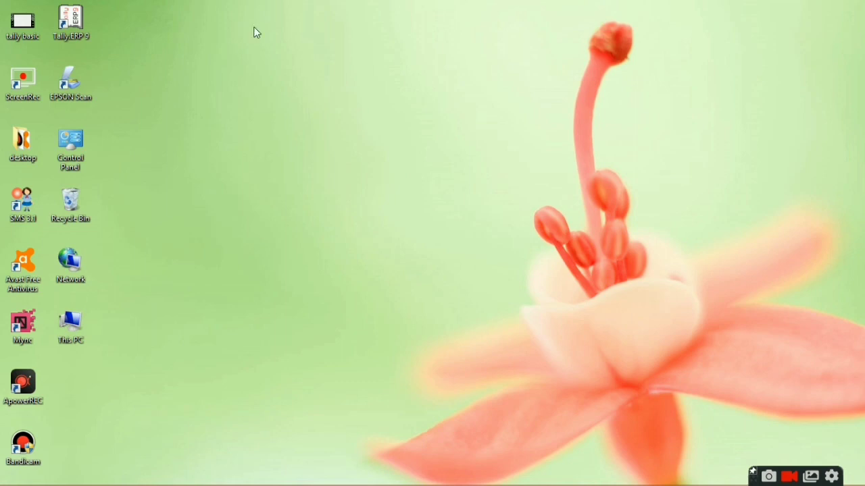
Start Tally.ERP 9 and choose to work in Educational Mode.
double_click(79, 27)
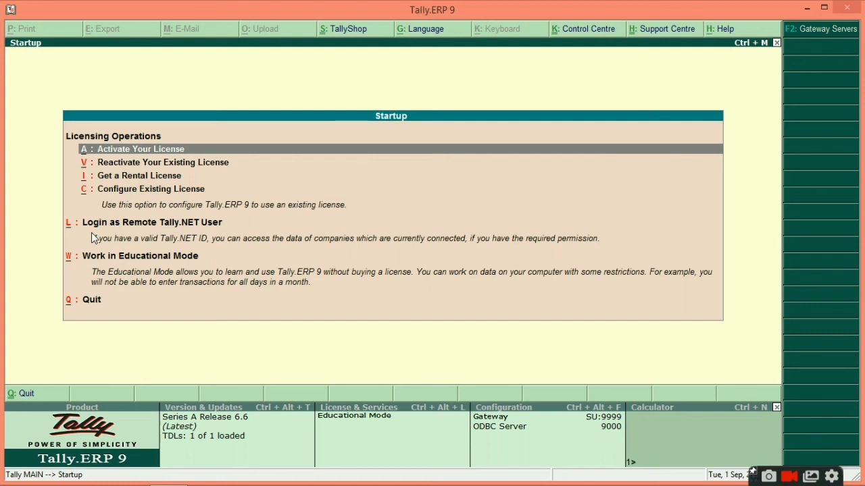
key(Down)
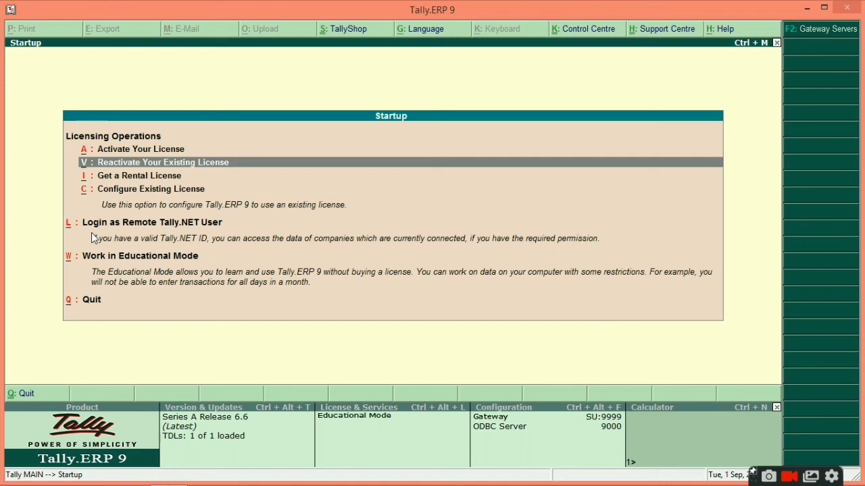
key(Down)
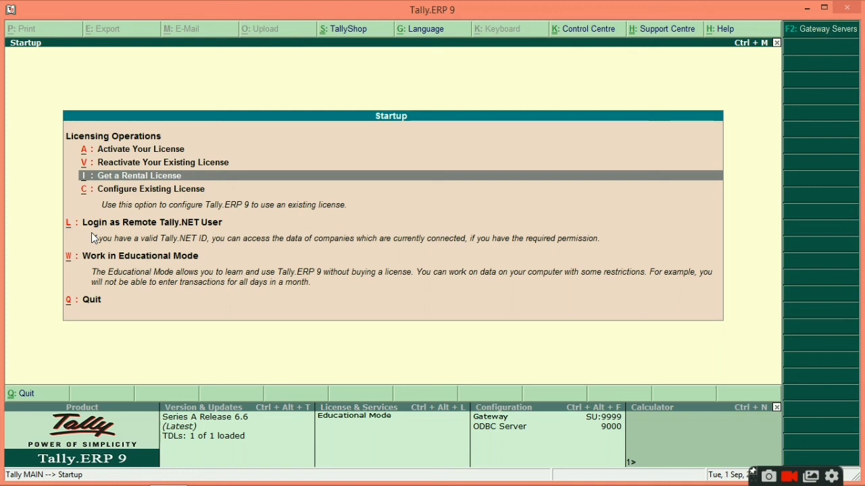
key(Down)
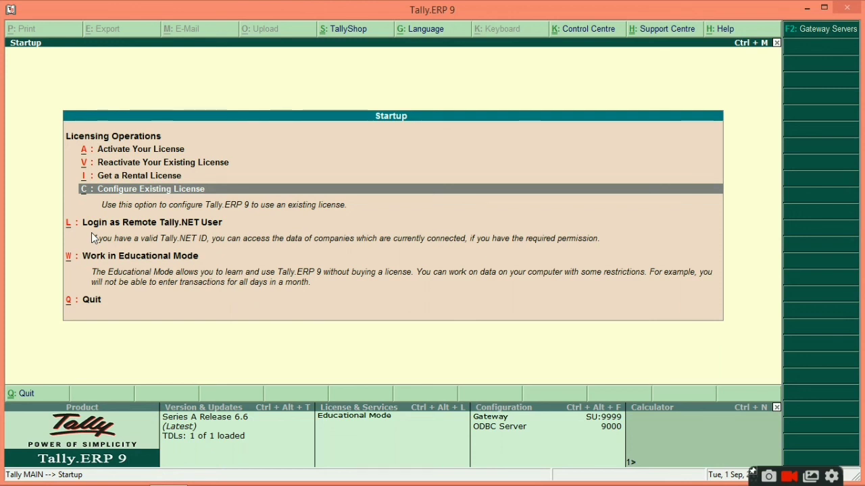
key(Down)
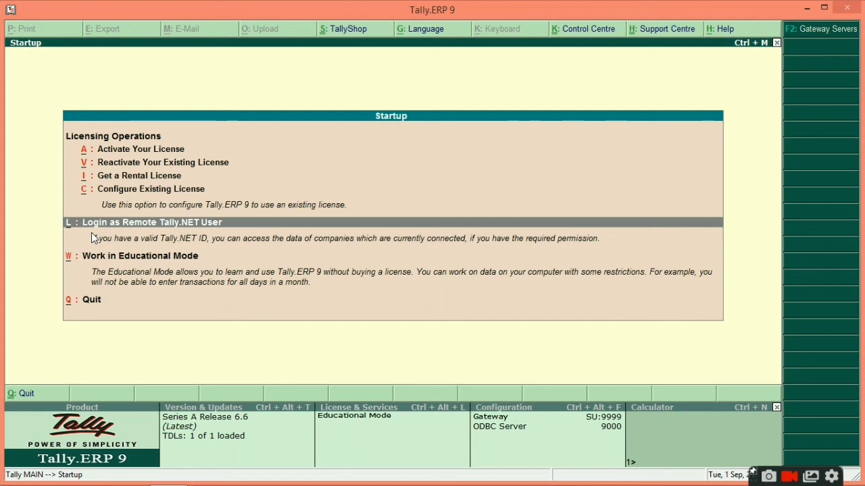
key(Down)
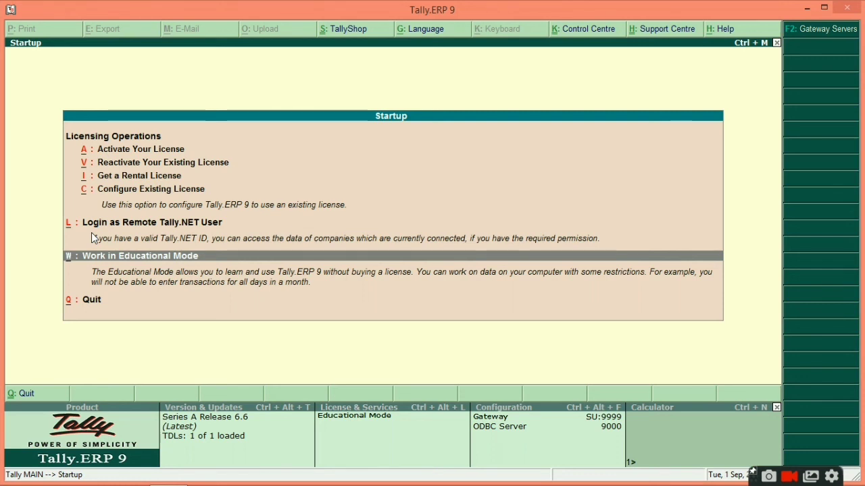
key(Return)
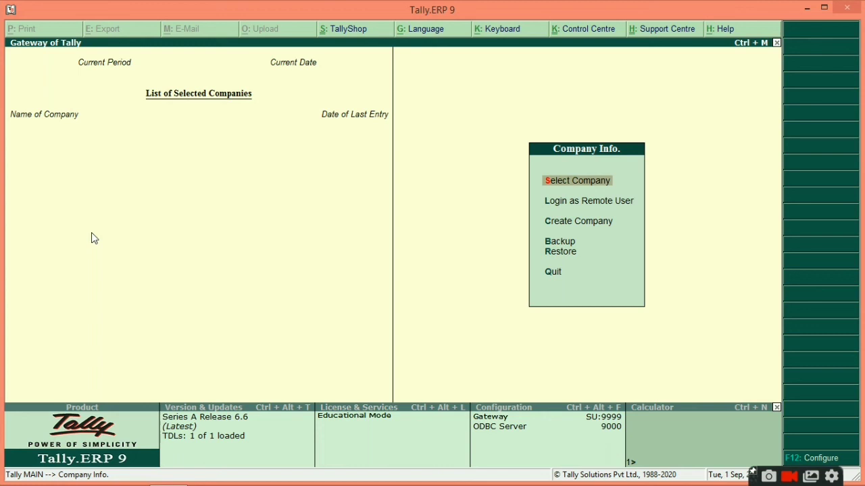
Check the list of selectable companies and open the form for creating a new company.
key(Return)
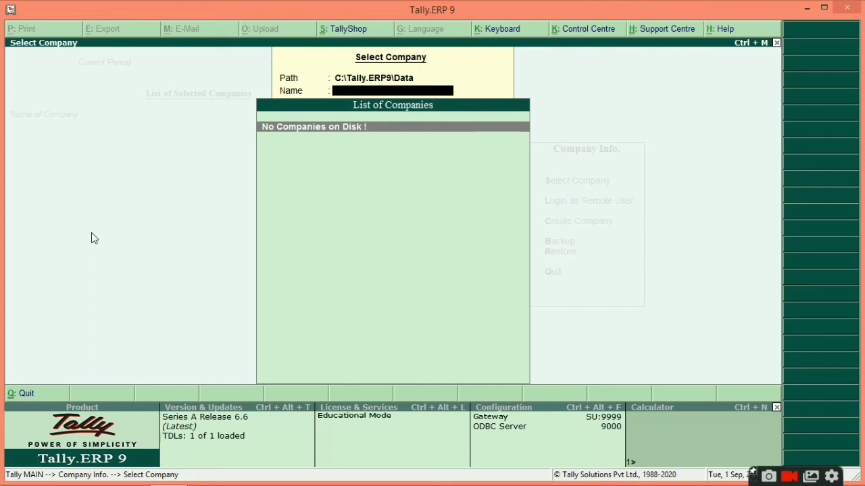
key(Escape)
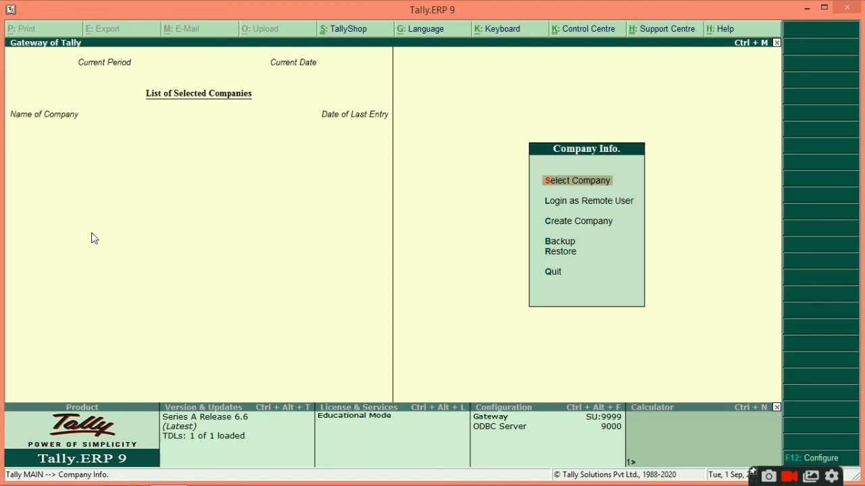
key(Down)
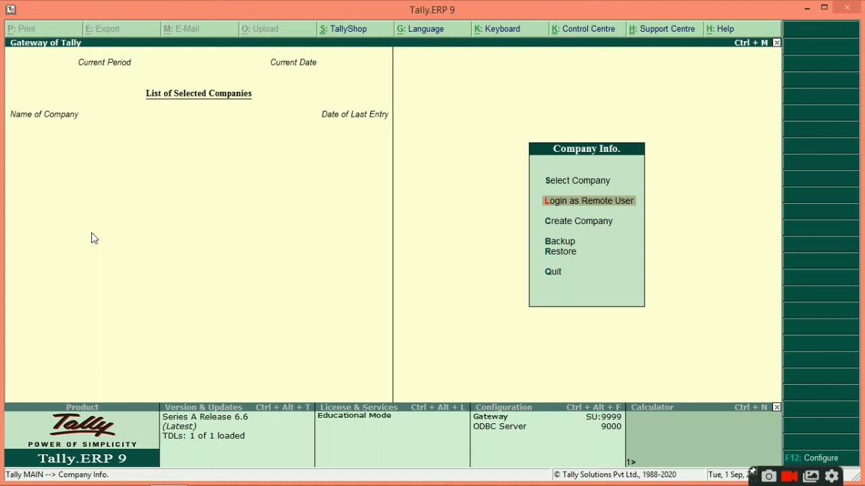
key(Return)
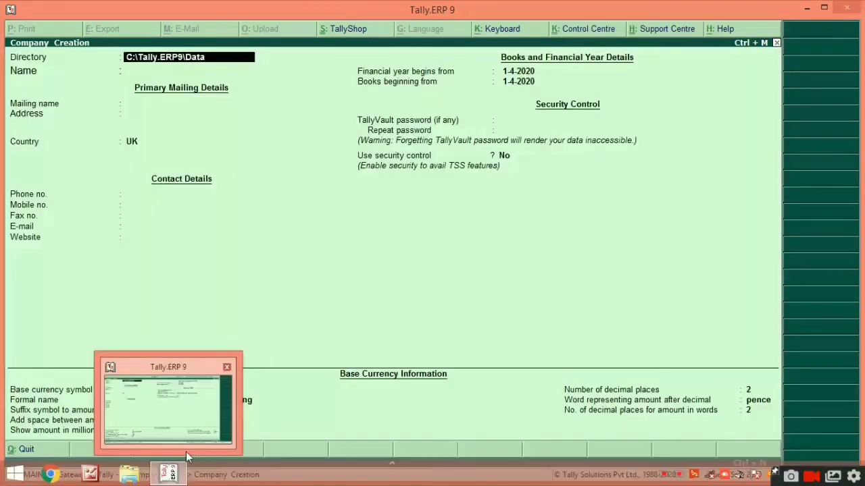
key(Escape)
key(y)
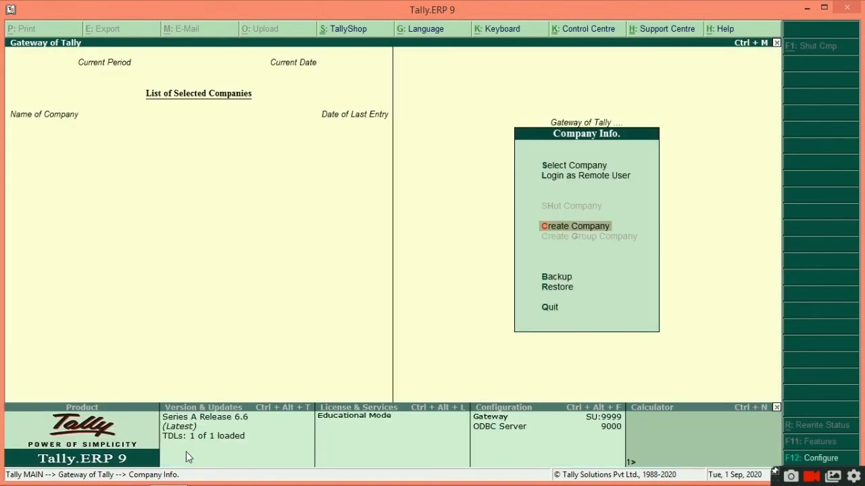
key(Return)
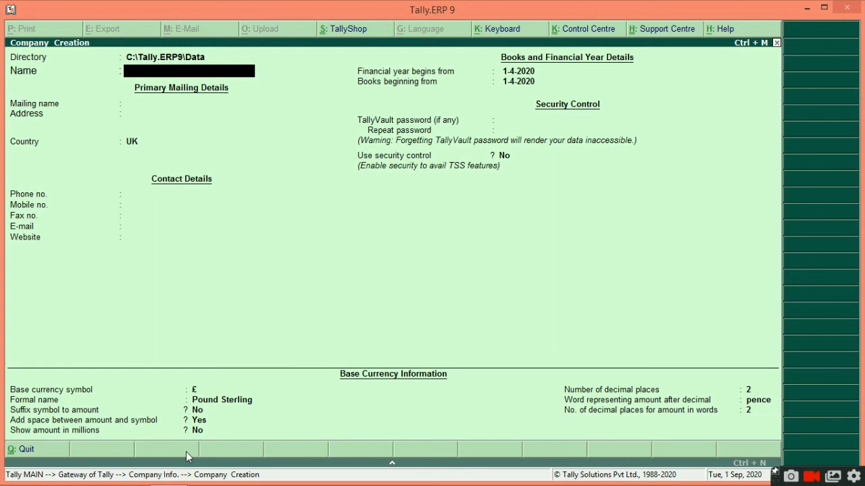
Return to the Directory field and examine the company folders stored in C:\Tally.ERP9\Data using File Explorer.
key(BackSpace)
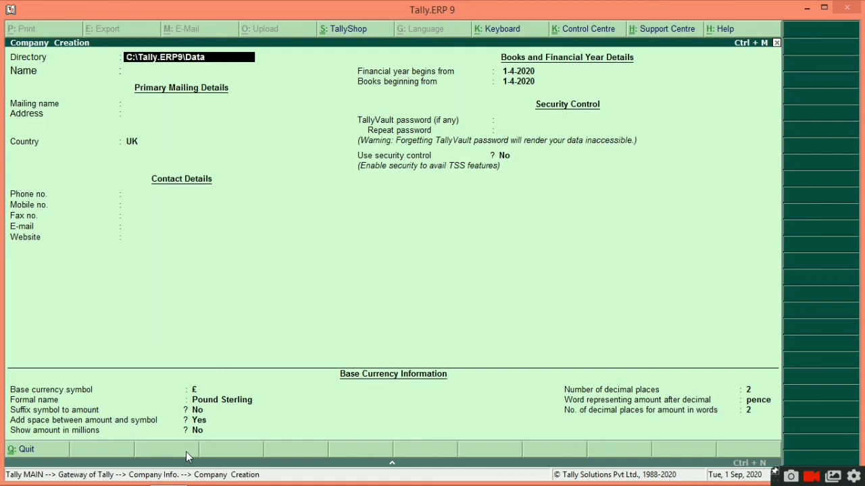
key(super+e)
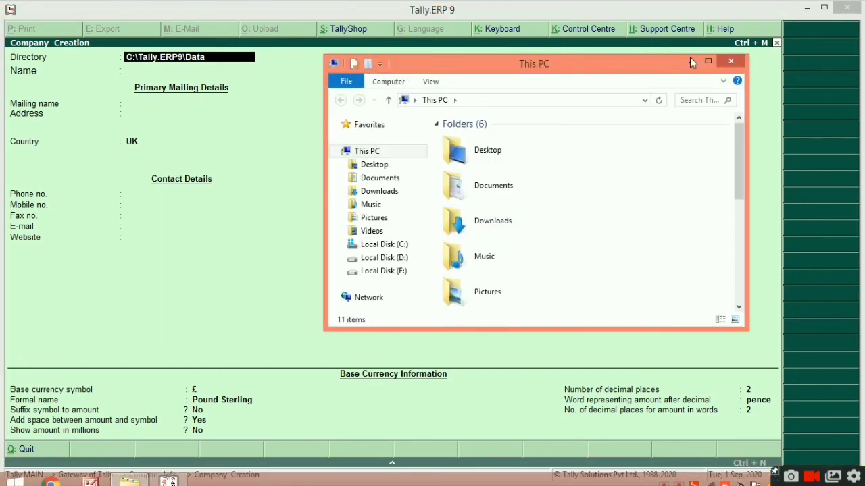
click(708, 61)
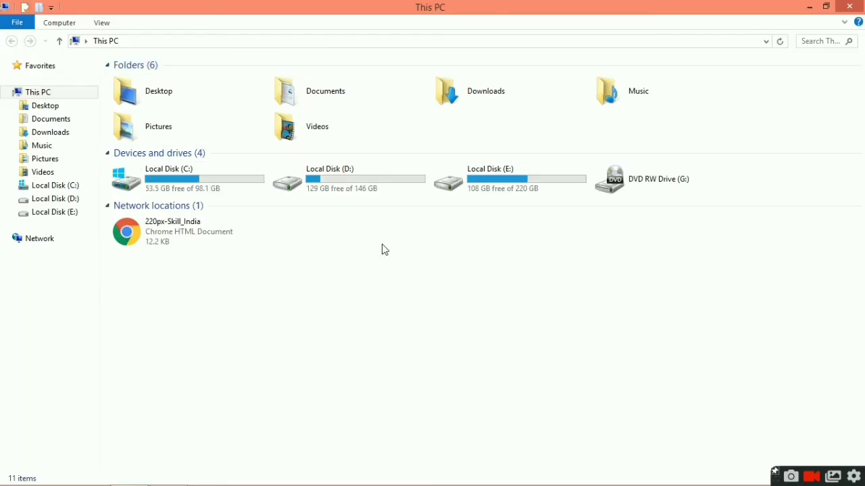
double_click(257, 185)
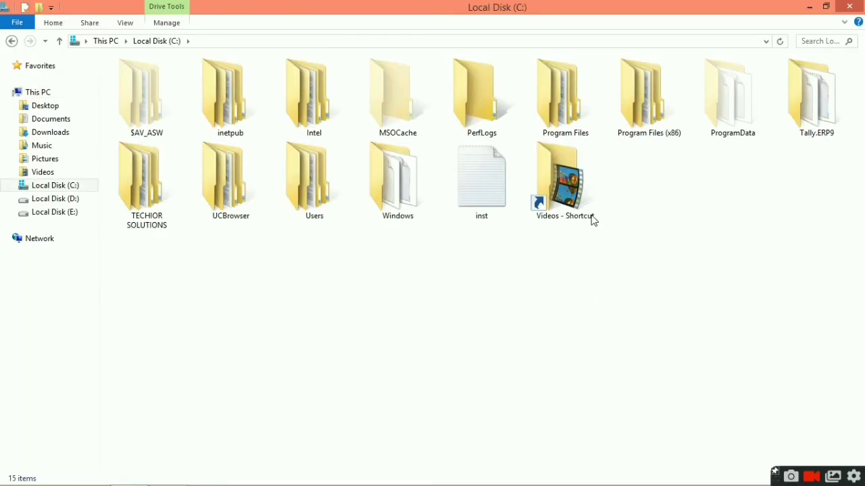
double_click(819, 121)
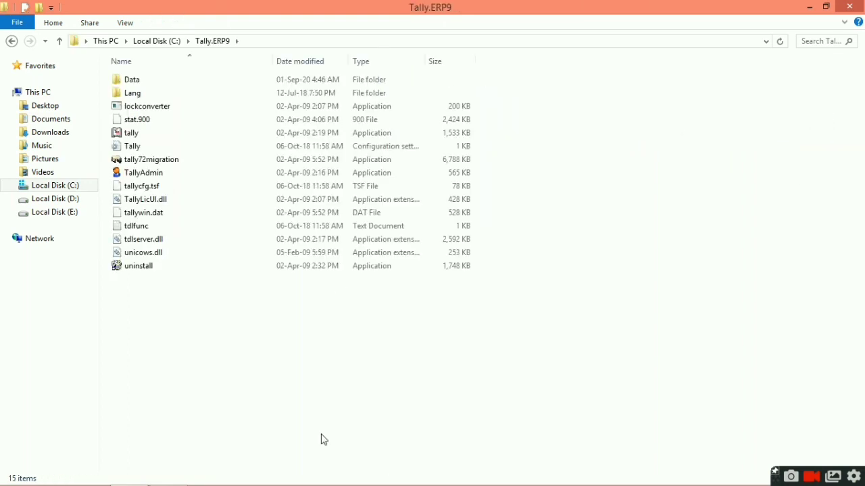
double_click(133, 79)
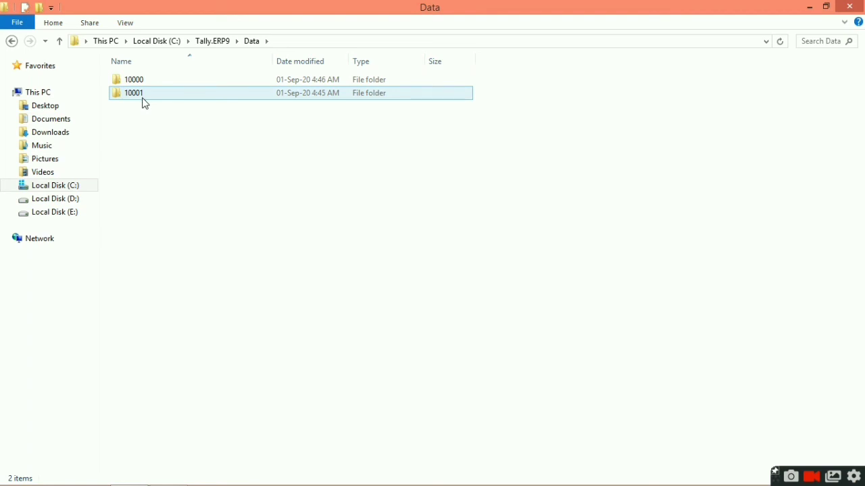
click(826, 7)
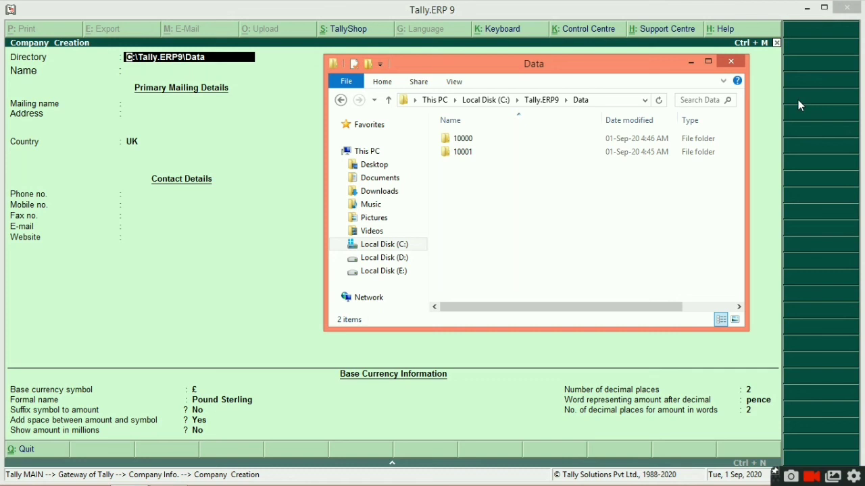
Back in Tally, keep the data directory and enter HS THAKUR LTD as the company name and mailing name.
click(286, 142)
key(Return)
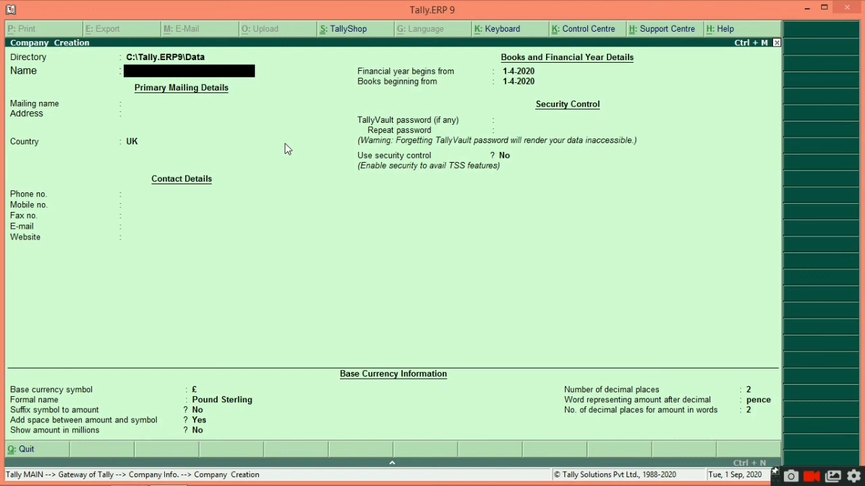
text(HS THAKUR)
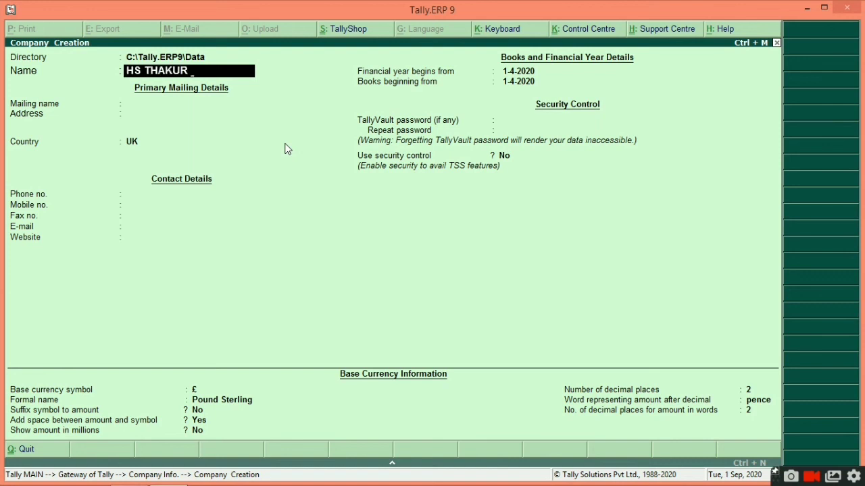
text( LTD)
key(Return)
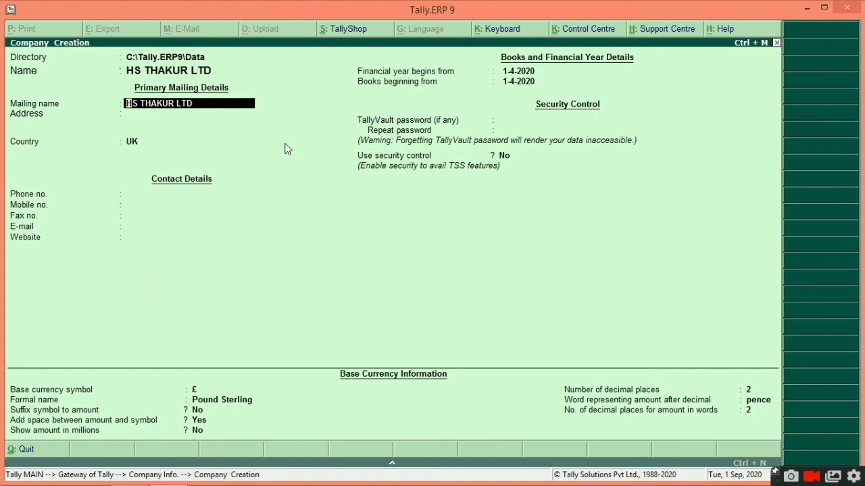
key(Return)
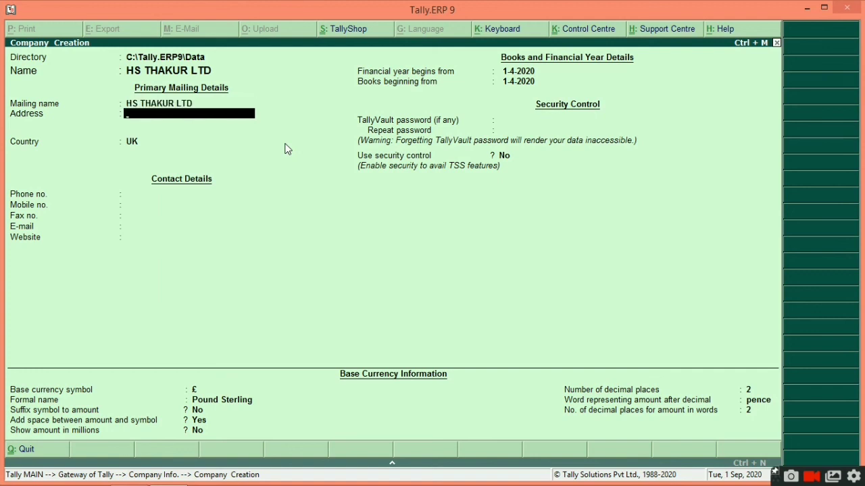
Fill in three lines of the company's mailing address.
text(MANDI)
key(Return)
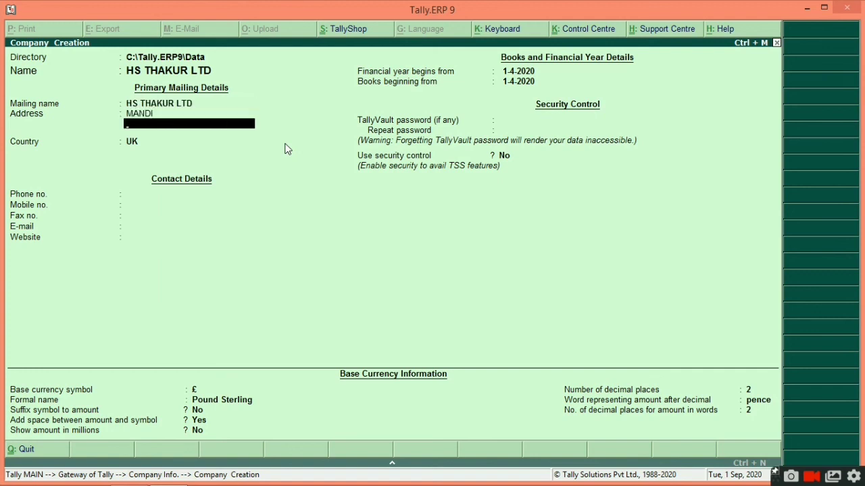
text(MANDI)
key(Return)
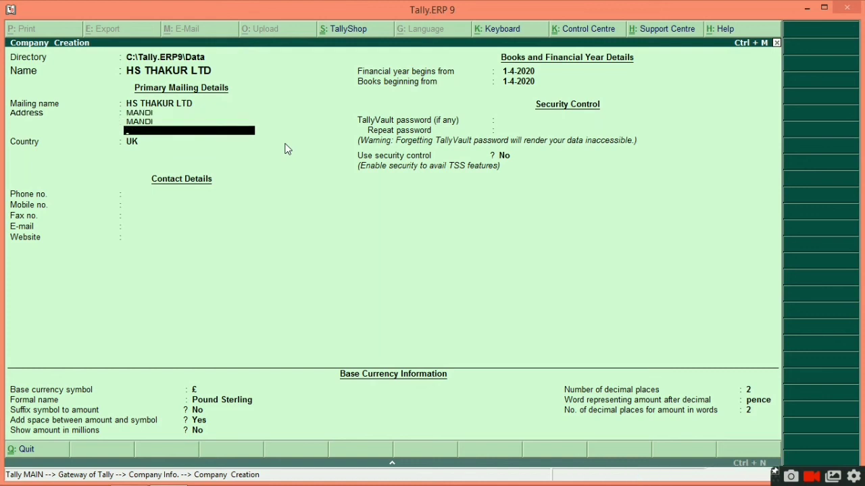
text(MANDI)
key(Return)
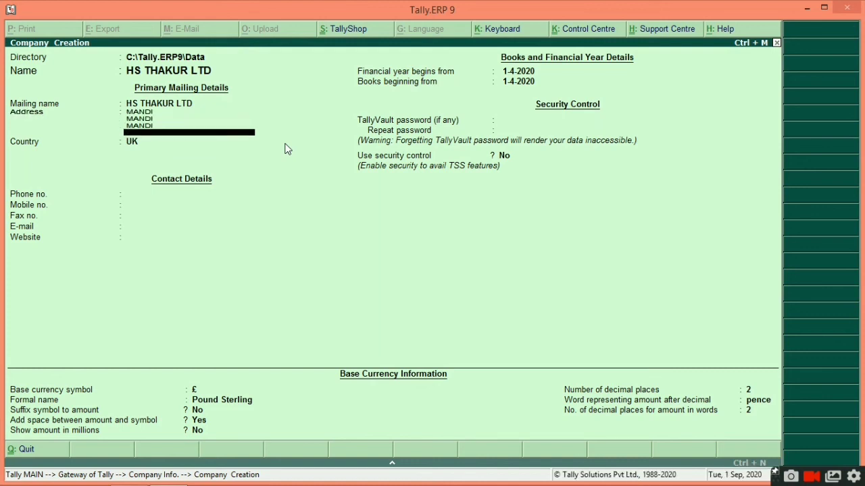
key(Return)
Set the company's country to India and state to Himachal Pradesh, and enter the postal pincode.
text(in)
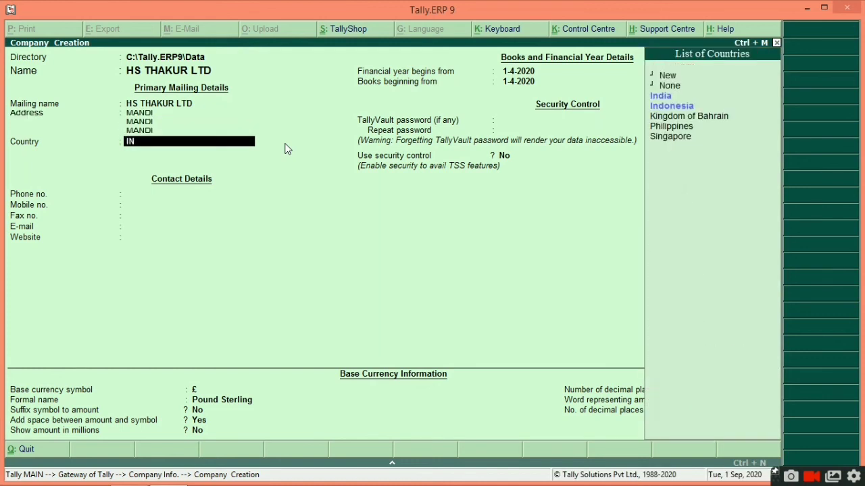
key(Return)
text(HIM)
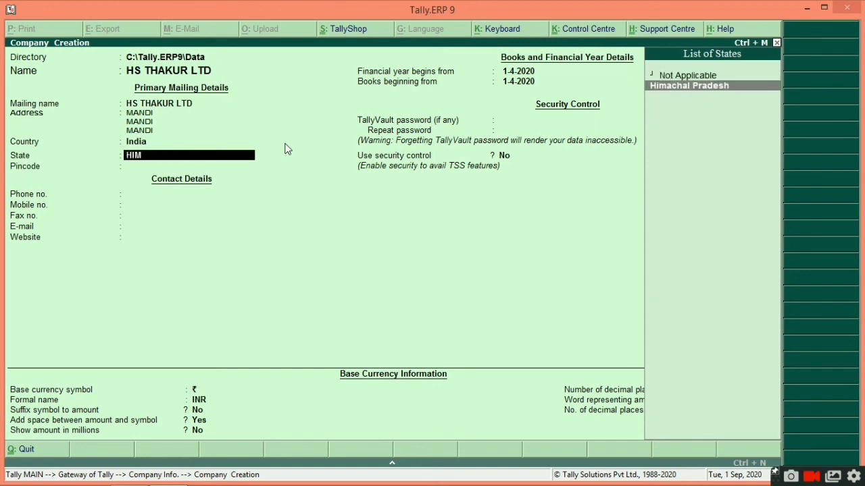
key(Return)
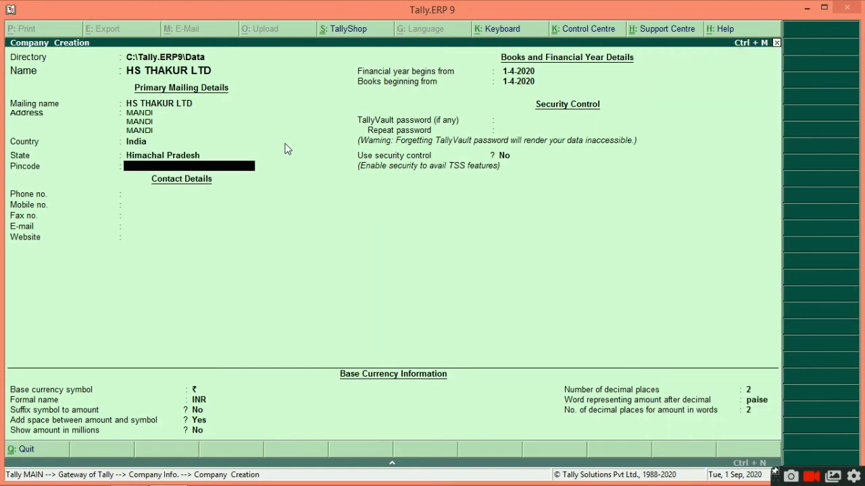
text(172001)
key(Return)
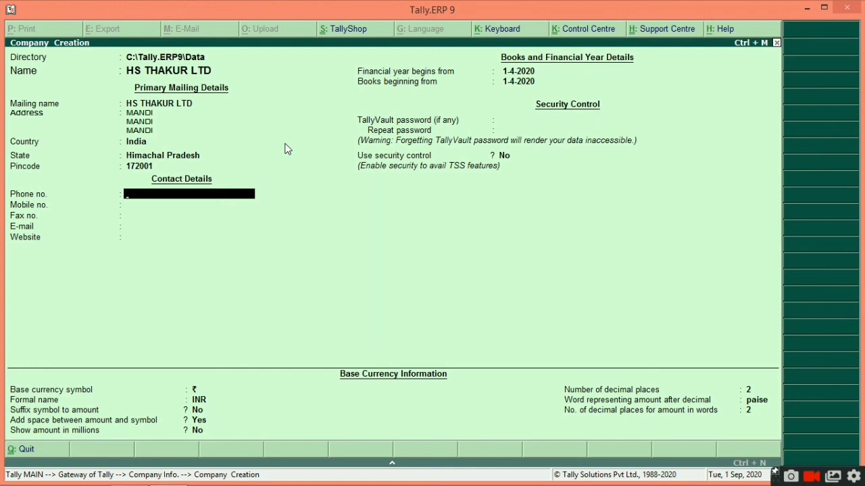
Leave the phone, mobile, fax, e-mail and website contact details blank.
key(Return)
key(Return)
key(Return)
key(Return)
key(Return)
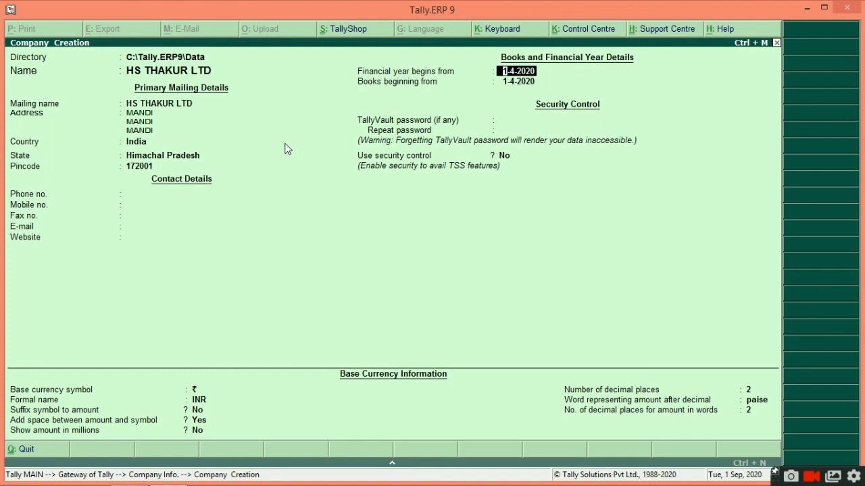
Accept 1-4-2020 for the financial year and books start, leaving the TallyVault password blank and security control set to No.
key(Return)
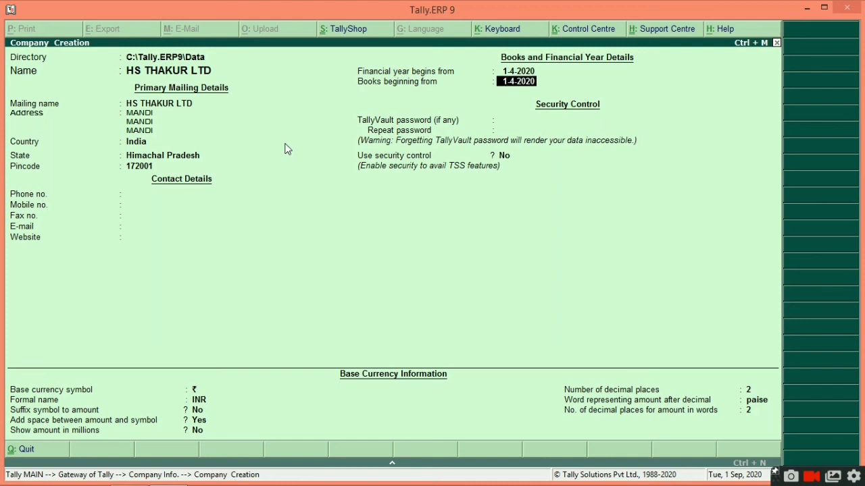
key(Return)
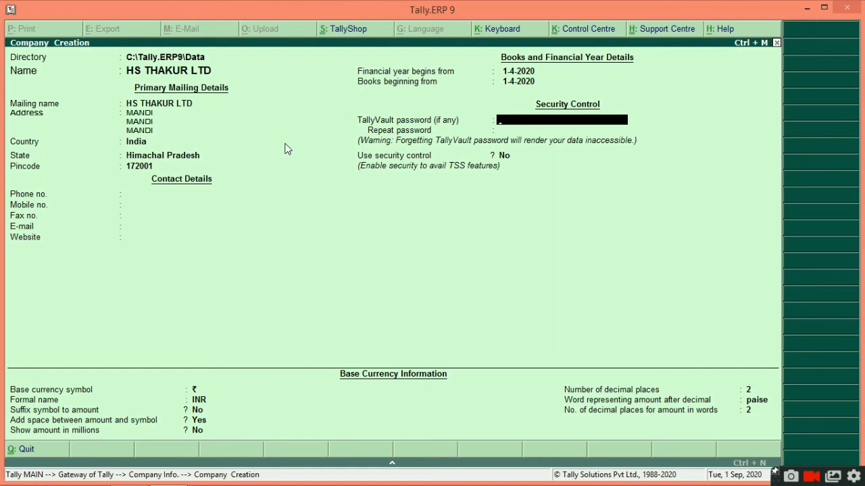
key(Return)
key(Return)
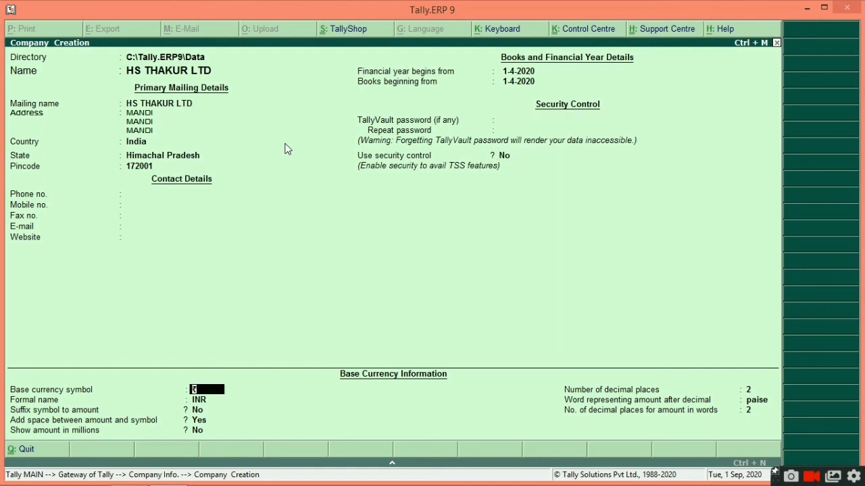
Accept the base currency details with symbol ₹, formal name INR, two decimal places and paise, and save the new company.
key(Up)
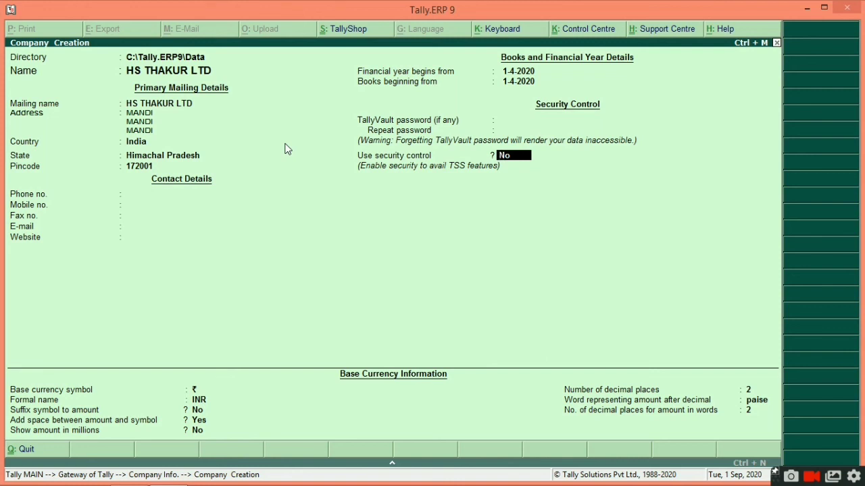
key(Return)
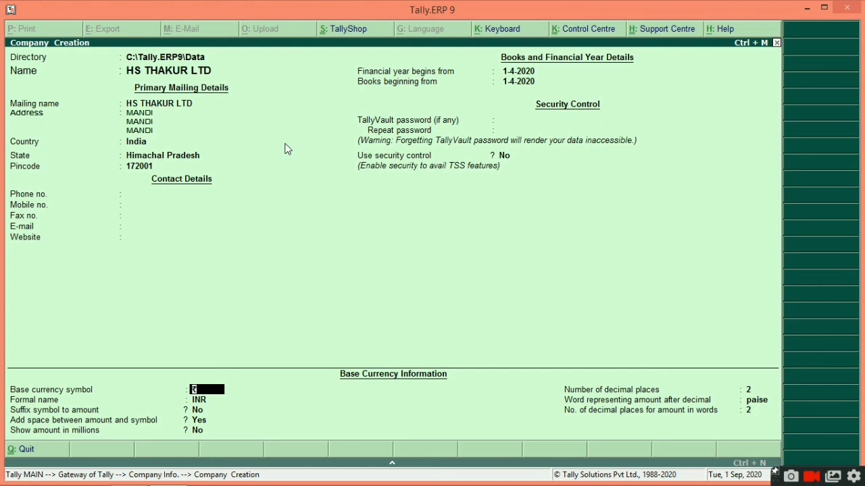
key(Return)
key(Return)
key(Return)
key(Return)
key(Return)
key(Return)
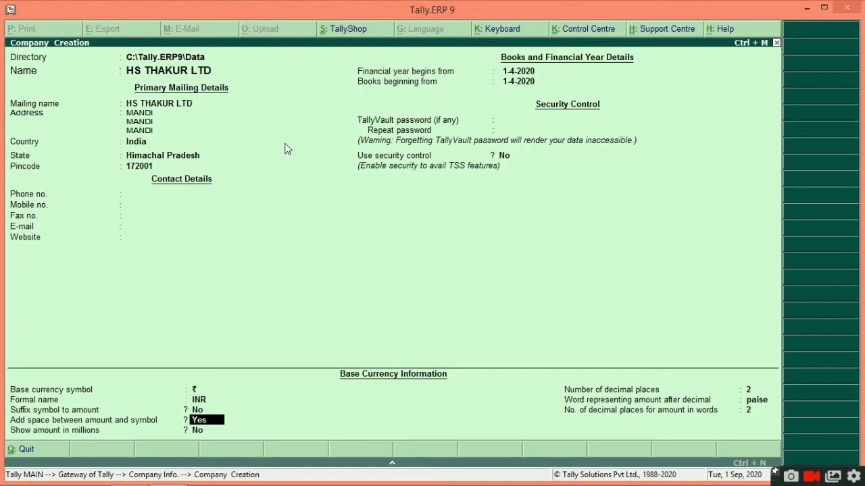
key(Return)
key(Return)
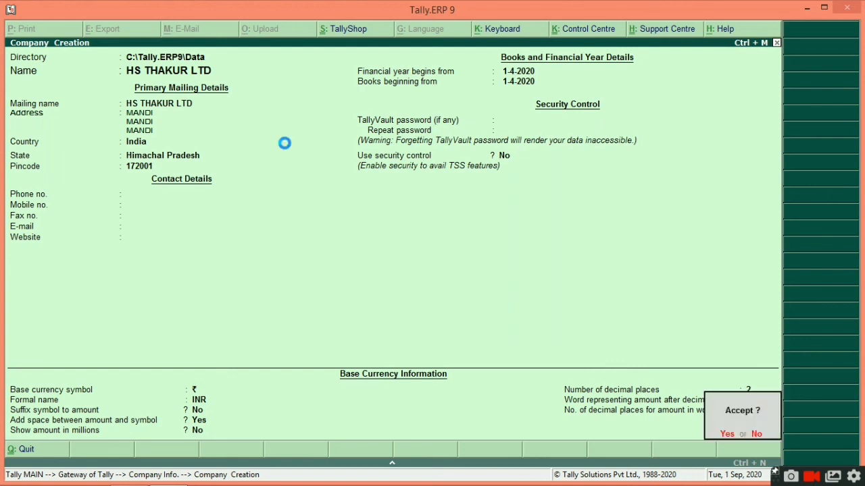
key(Return)
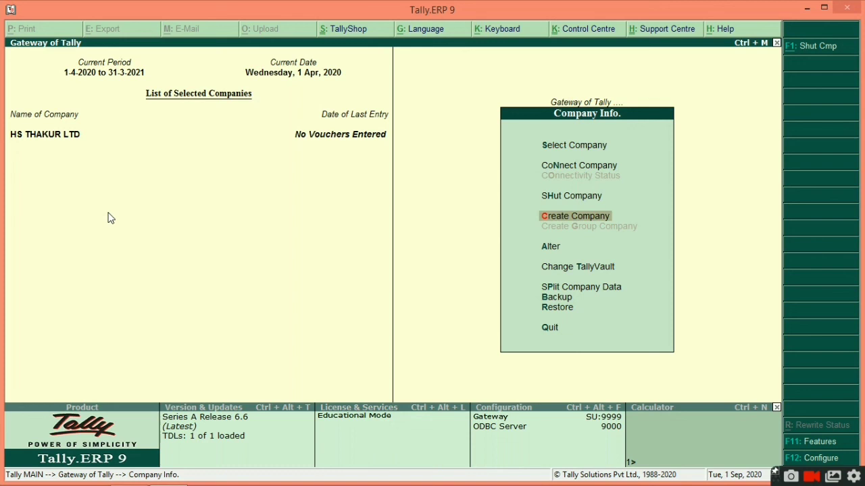
Return to the Gateway of Tally and shut the HS THAKUR LTD company.
key(Escape)
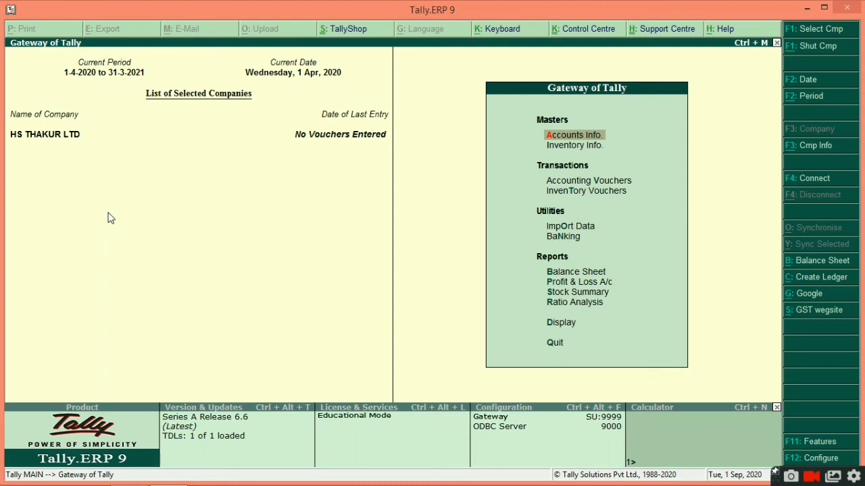
key(alt+F1)
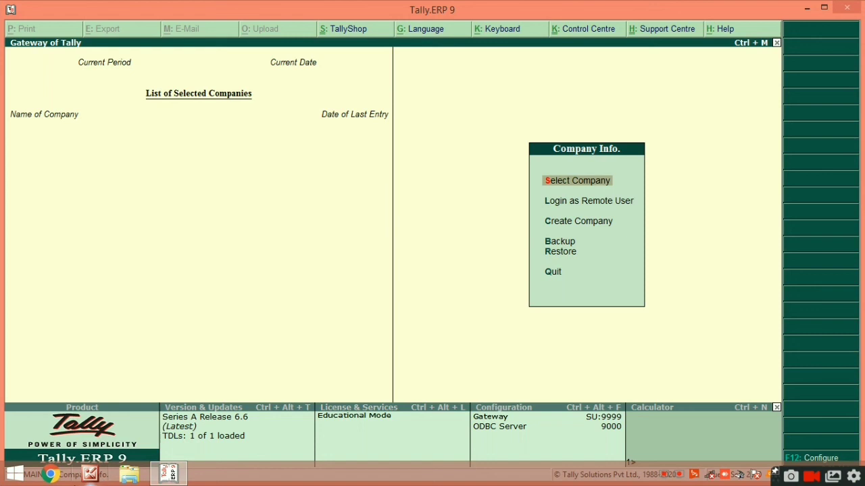
key(Escape)
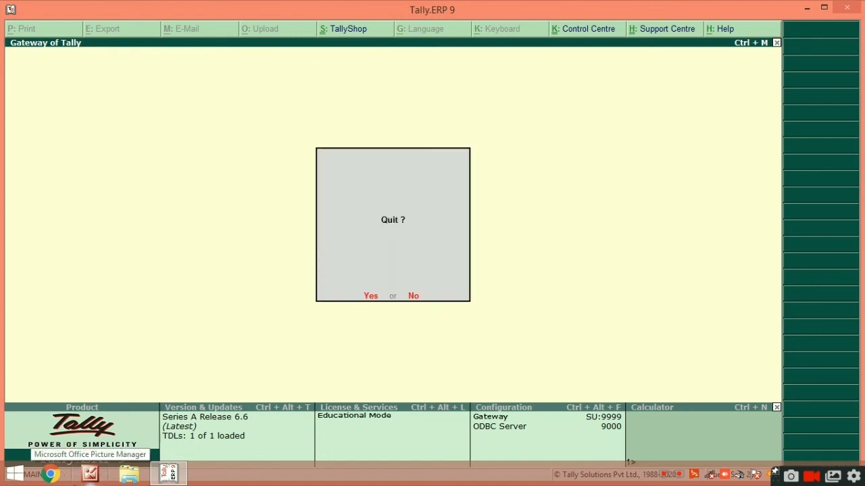
key(n)
key(Escape)
key(n)
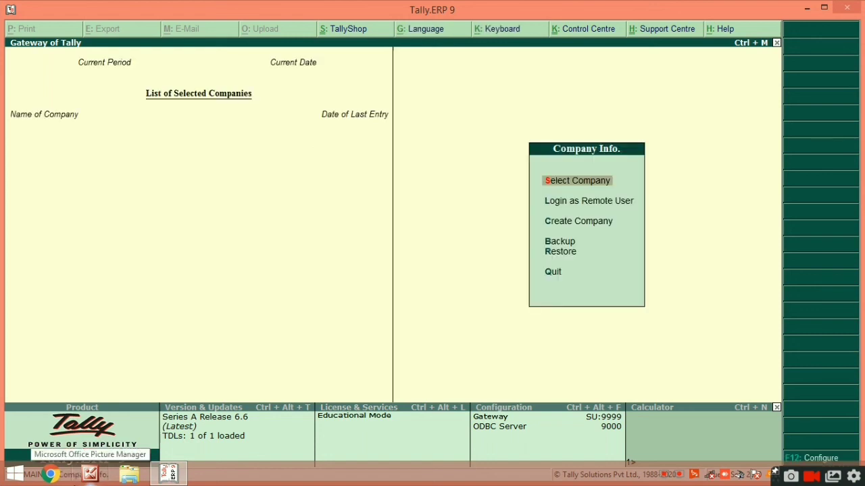
Look through the list of companies available for selection and leave it without loading one.
key(Return)
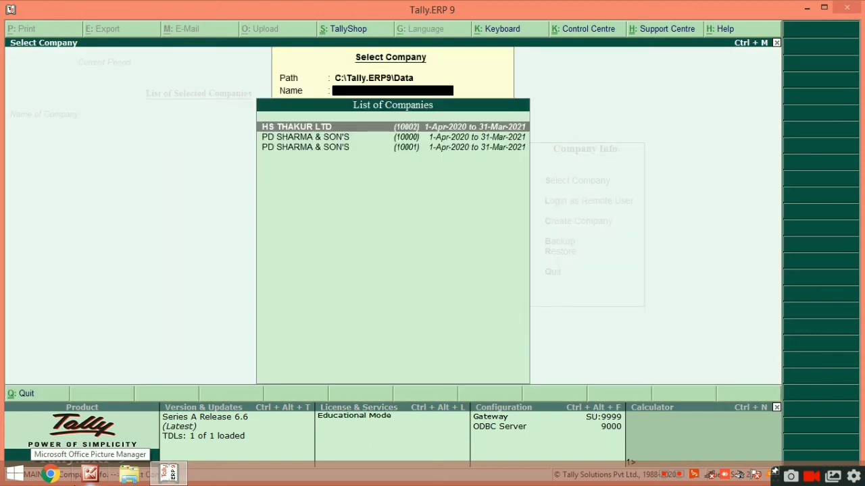
key(Down)
key(Down)
key(Escape)
View the company backup settings with their source and destination, and leave without making a backup.
key(Down)
key(Down)
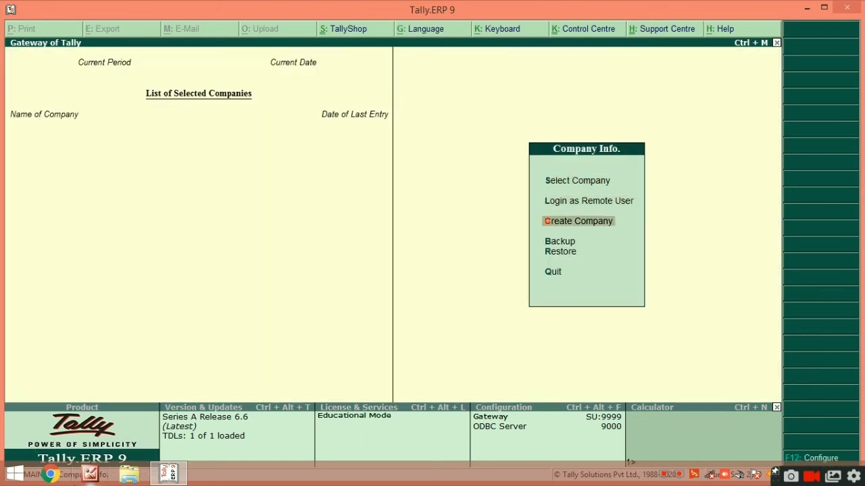
key(Down)
key(Return)
key(Return)
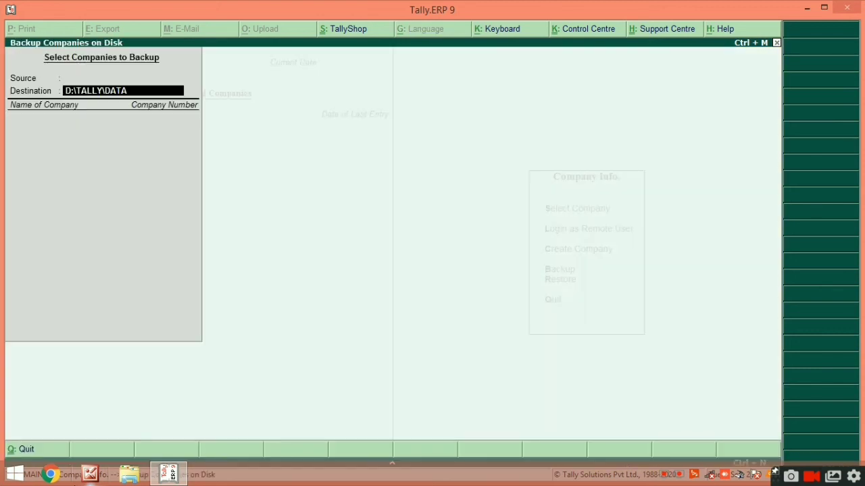
key(Escape)
View the Restore Companies settings with their destination and source, and leave without restoring anything.
key(Return)
key(Down)
key(Return)
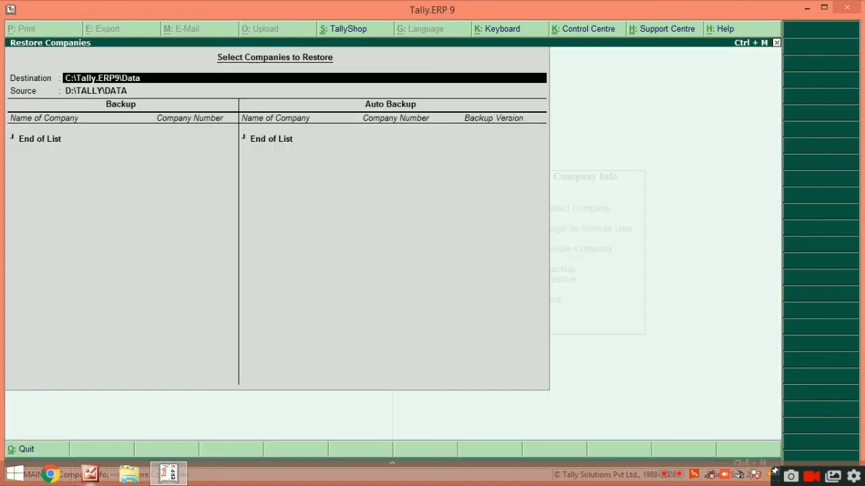
key(BackSpace)
key(Escape)
key(Return)
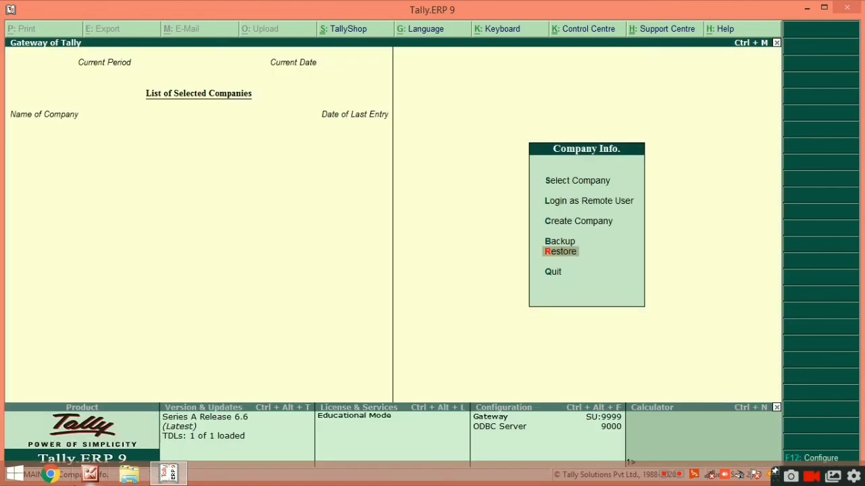
Quit Tally.ERP 9 and confirm the exit.
key(Escape)
key(Return)
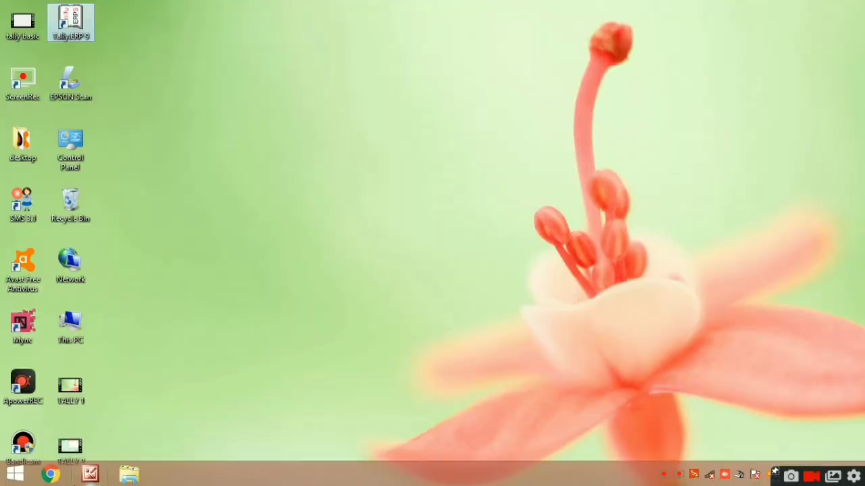